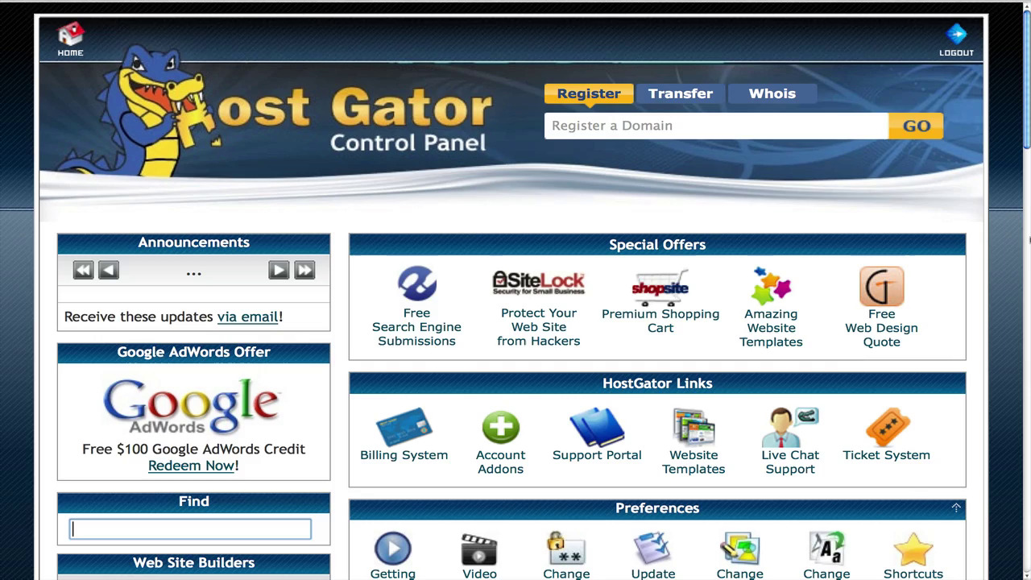
Scroll down to Software/Services in cPanel and launch the QuickInstall autoinstaller.
{"action": "scroll", "coordinate": [799, 286], "scroll_direction": "down", "scroll_amount": 3}
{"action": "scroll", "coordinate": [799, 287], "scroll_direction": "down", "scroll_amount": 10}
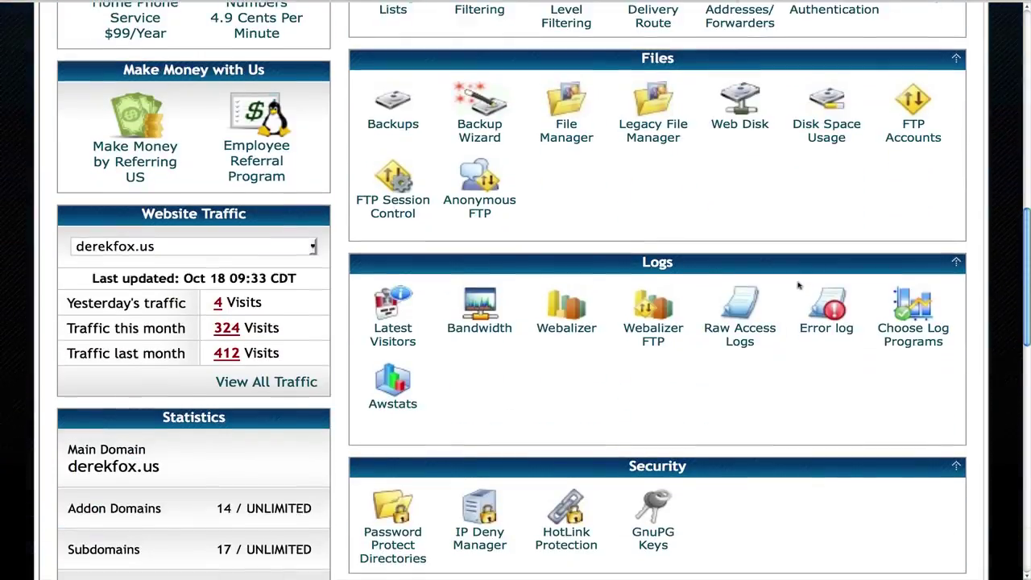
{"action": "scroll", "coordinate": [799, 286], "scroll_direction": "down", "scroll_amount": 2}
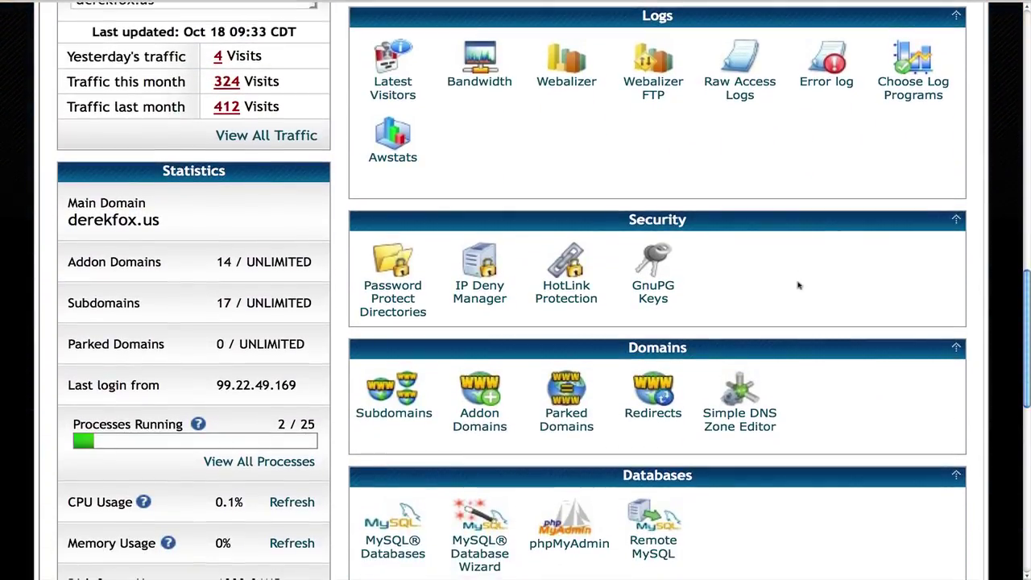
{"action": "scroll", "coordinate": [800, 286], "scroll_direction": "down", "scroll_amount": 1}
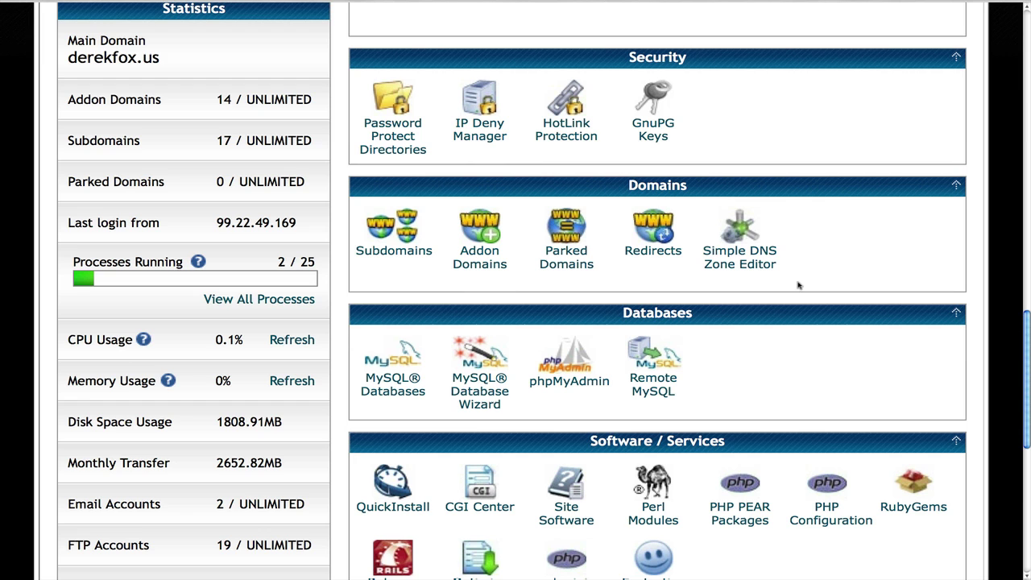
{"action": "scroll", "coordinate": [587, 411], "scroll_direction": "down", "scroll_amount": 2}
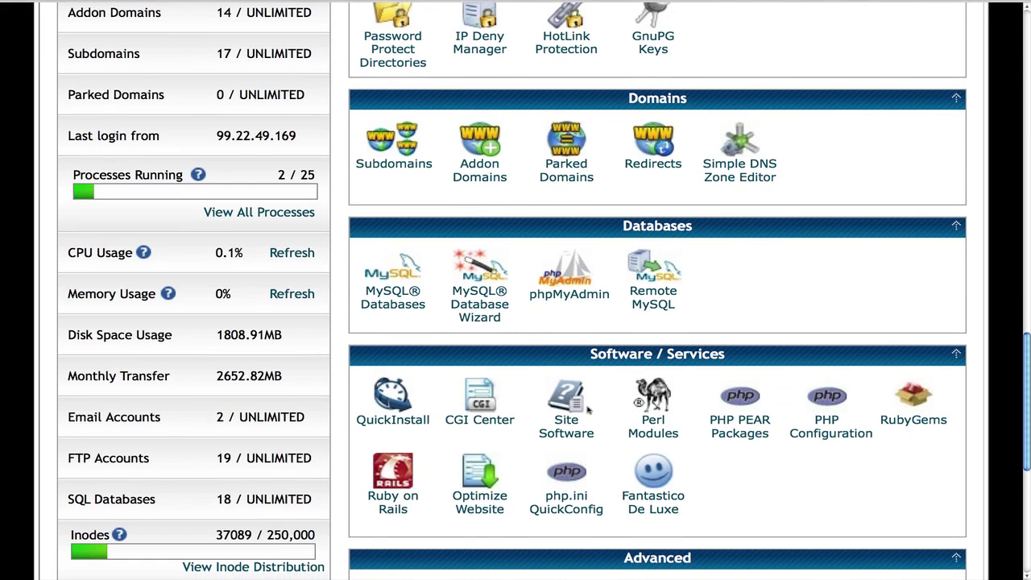
{"action": "left_click", "coordinate": [393, 423]}
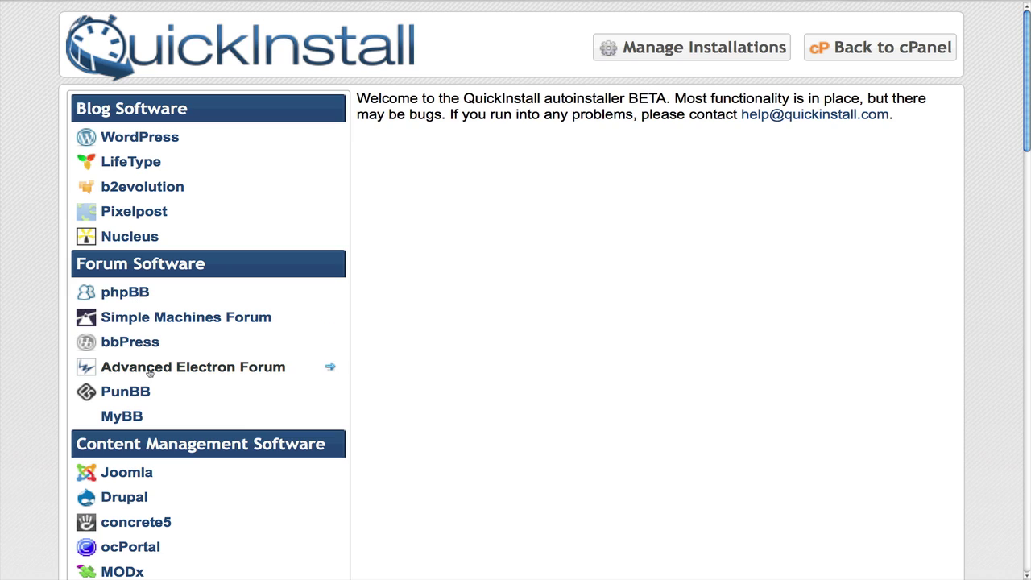
Show the WordPress entry under Blog Software, with version 3.0.1 and its official site.
{"action": "scroll", "coordinate": [141, 403], "scroll_direction": "down", "scroll_amount": 1}
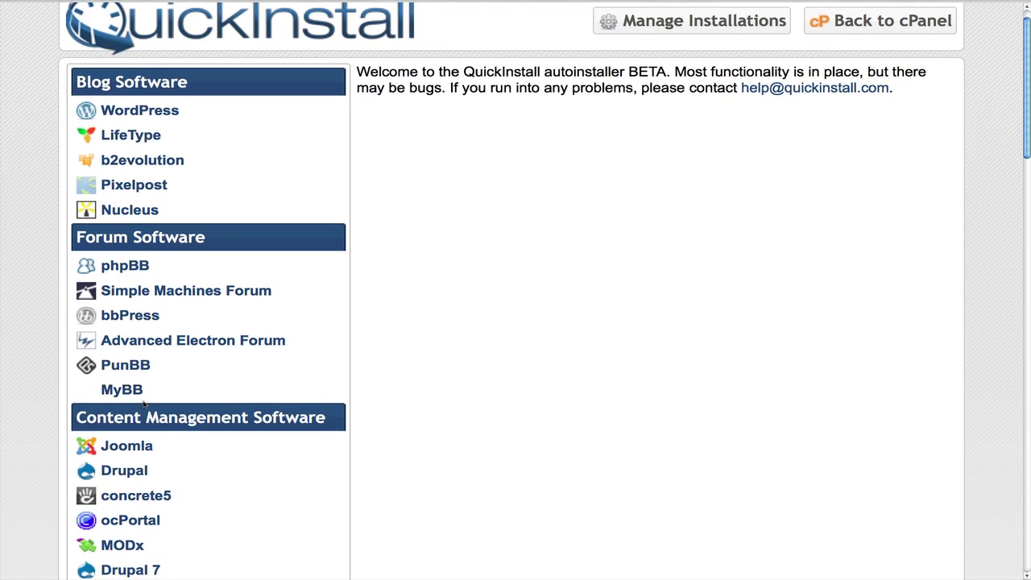
{"action": "scroll", "coordinate": [143, 403], "scroll_direction": "down", "scroll_amount": 1}
{"action": "scroll", "coordinate": [141, 445], "scroll_direction": "down", "scroll_amount": 5}
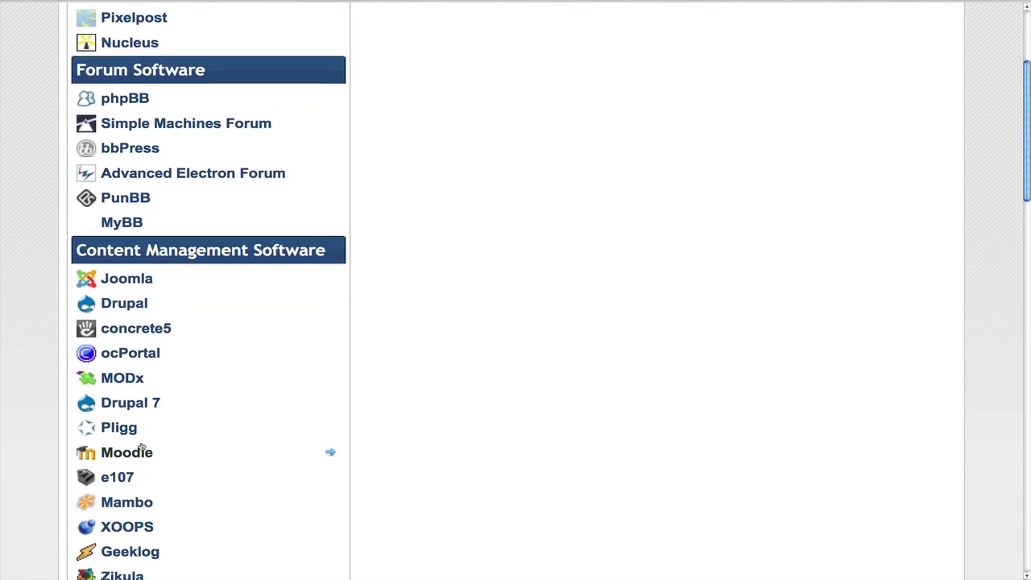
{"action": "scroll", "coordinate": [142, 445], "scroll_direction": "up", "scroll_amount": 6}
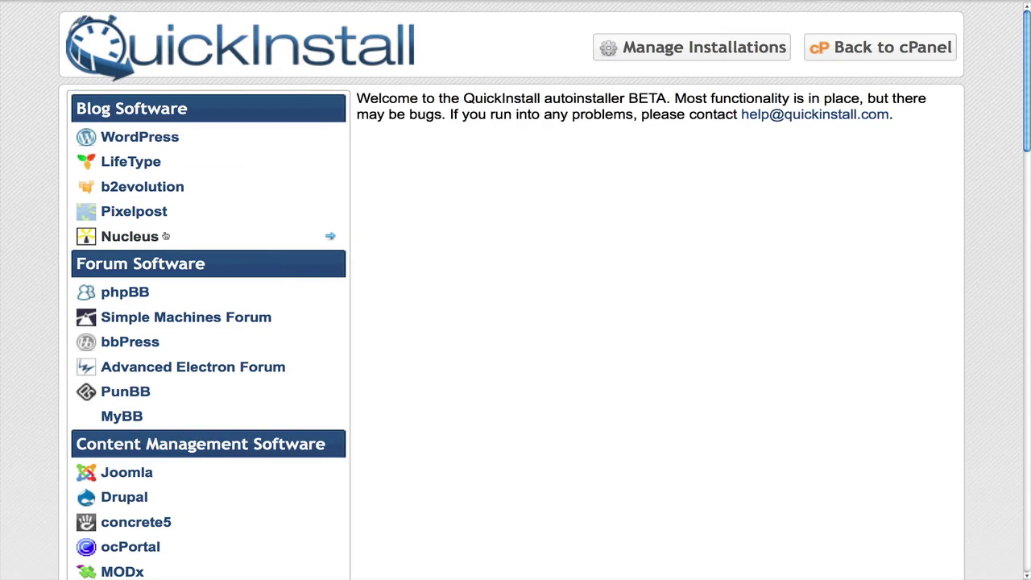
{"action": "left_click", "coordinate": [154, 141]}
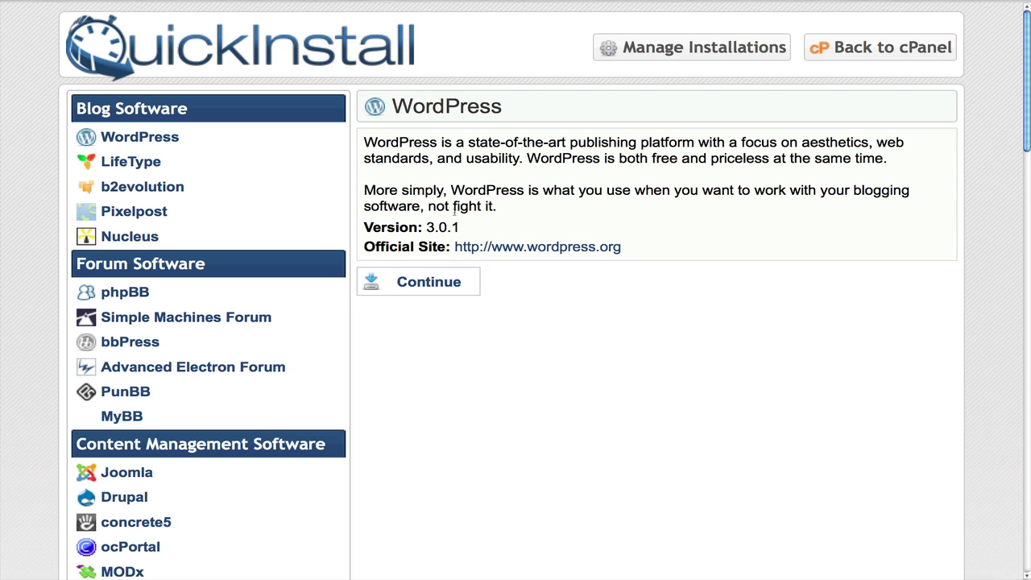
Continue to the Install WordPress form and pick wordpresswebmasteracademy.com as the install domain.
{"action": "left_click", "coordinate": [417, 280]}
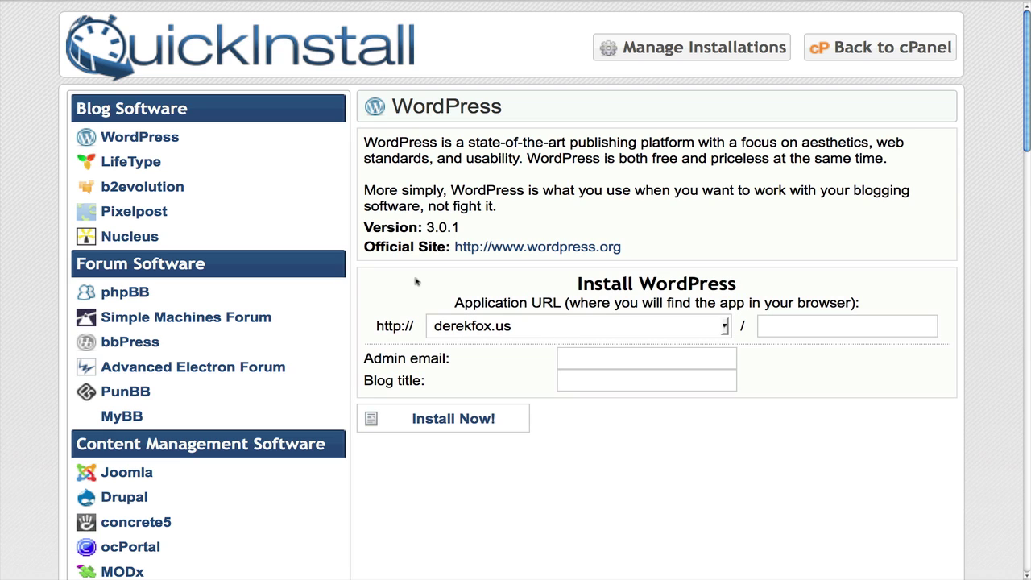
{"action": "left_click", "coordinate": [505, 325]}
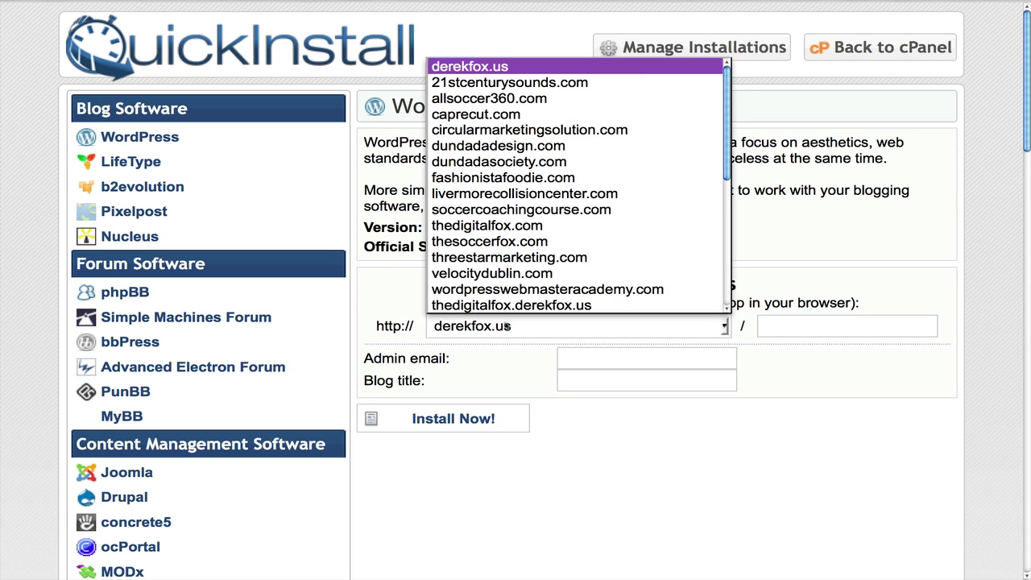
{"action": "left_click", "coordinate": [511, 292]}
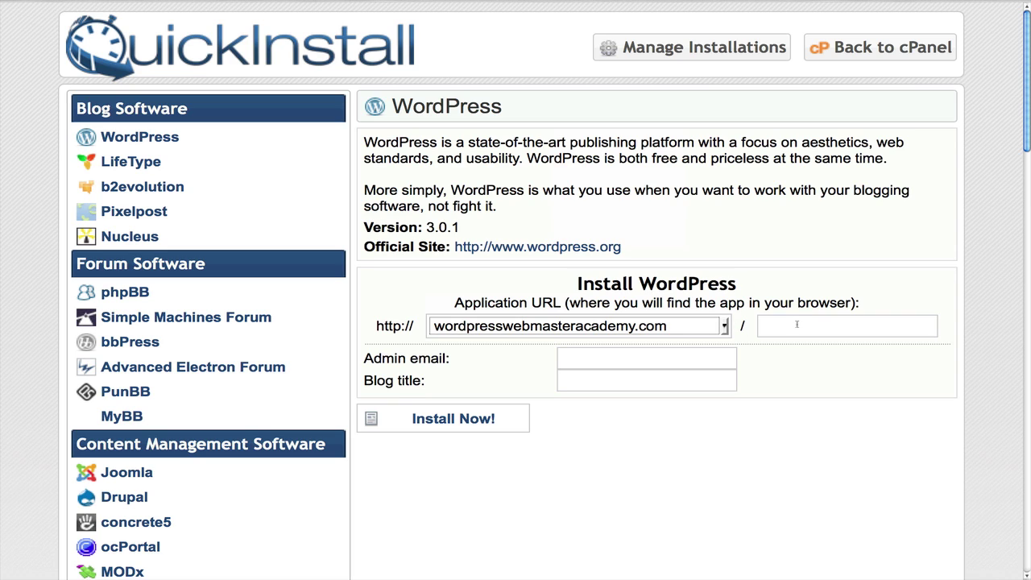
Fill in the admin email field using the suggested address.
{"action": "left_click", "coordinate": [645, 353]}
{"action": "type", "text": "info"}
{"action": "key", "text": "Down"}
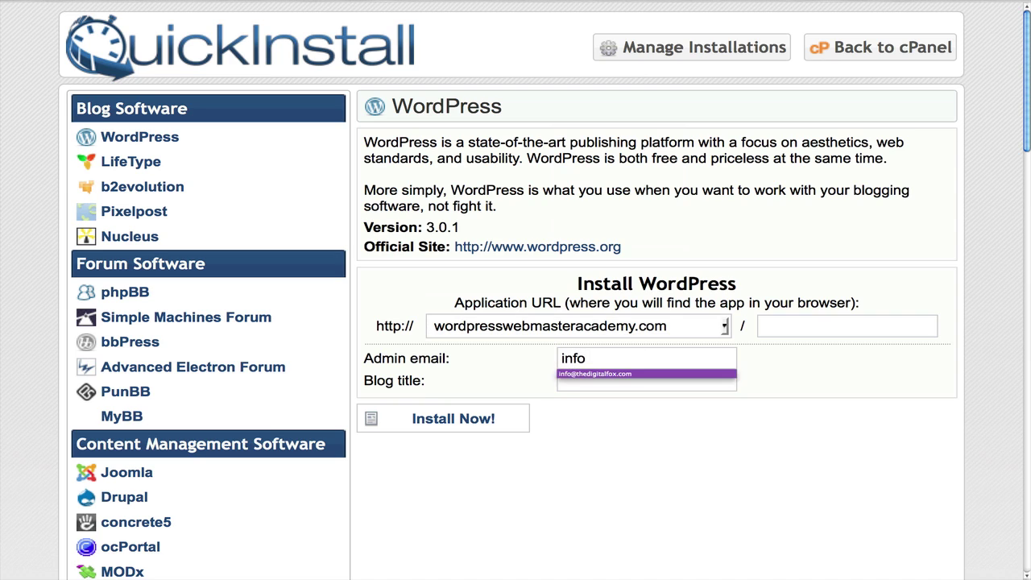
{"action": "key", "text": "Tab"}
Paste the blog title and capitalise it toward 'Wordpress Webmaster Academy'.
{"action": "type", "text": "wordpress webmaster academy"}
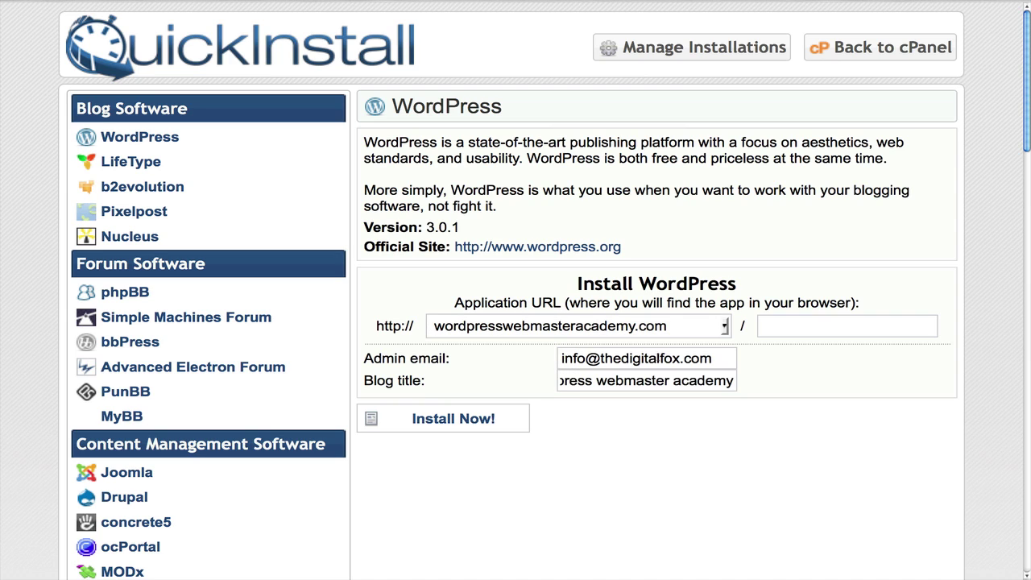
{"action": "left_click_drag", "start_coordinate": [668, 380], "coordinate": [510, 380]}
{"action": "left_click", "coordinate": [570, 380]}
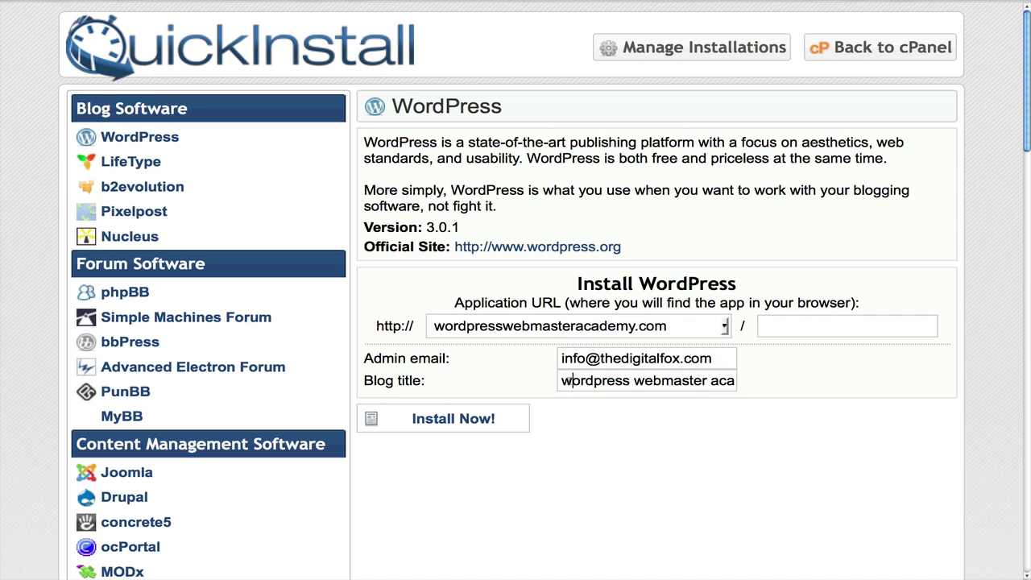
{"action": "key", "text": "BackSpace"}
{"action": "type", "text": "W"}
{"action": "left_click", "coordinate": [637, 381]}
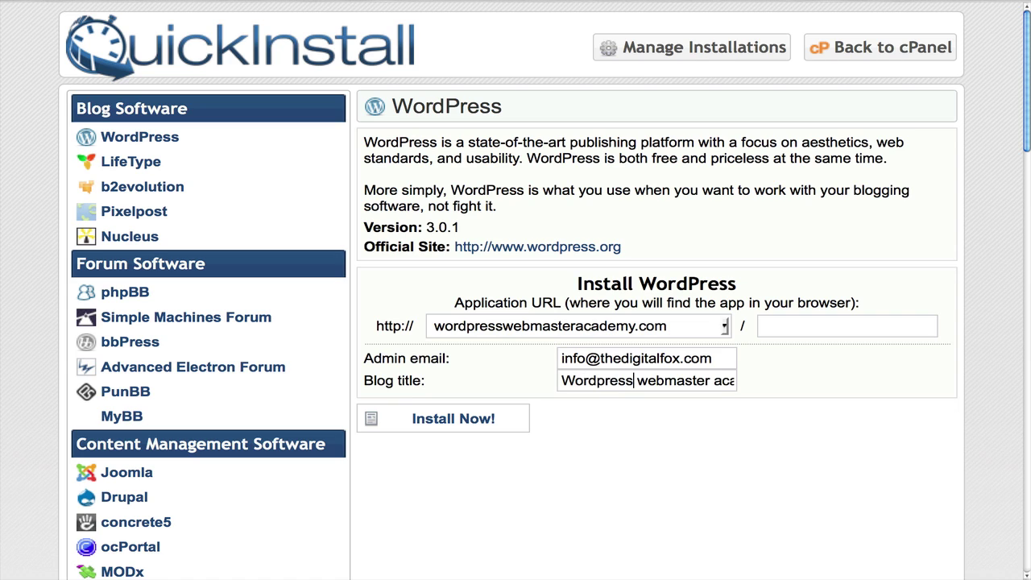
{"action": "key", "text": "Delete"}
{"action": "type", "text": "W"}
{"action": "left_click", "coordinate": [716, 381]}
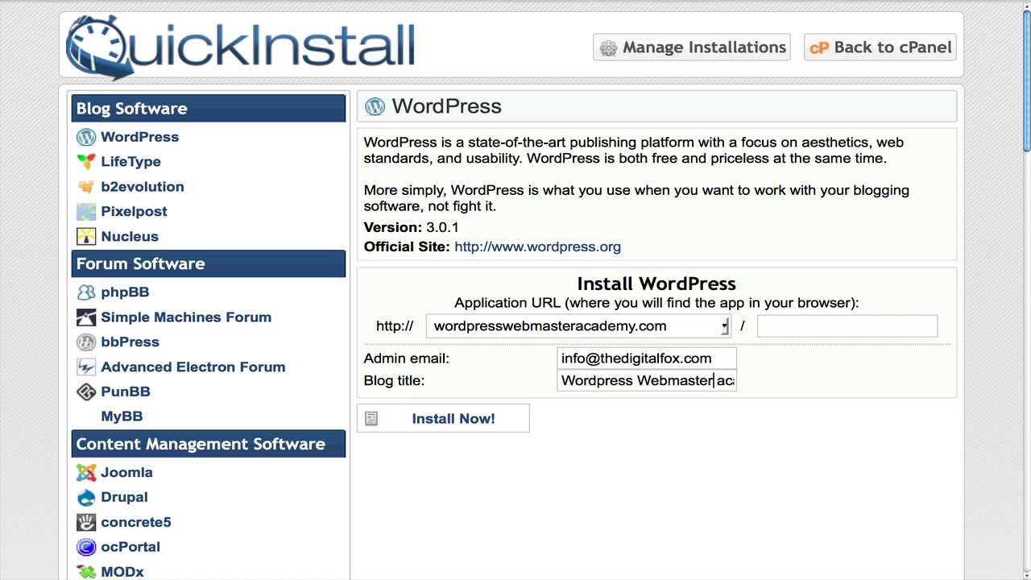
{"action": "key", "text": "Delete"}
Finish capitalising 'Academy' in the title and submit the WordPress installation.
{"action": "type", "text": "A"}
{"action": "left_click", "coordinate": [473, 418]}
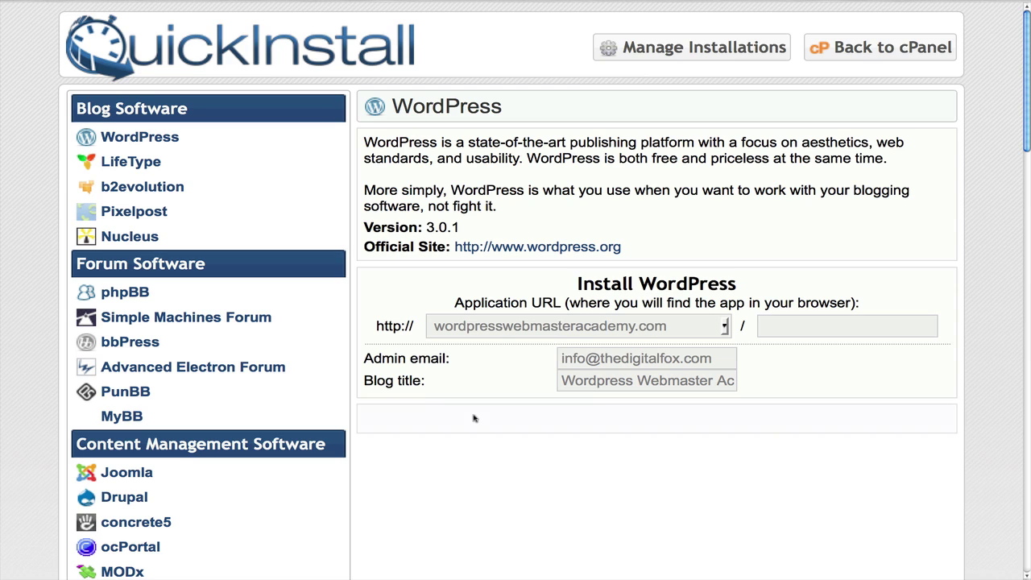